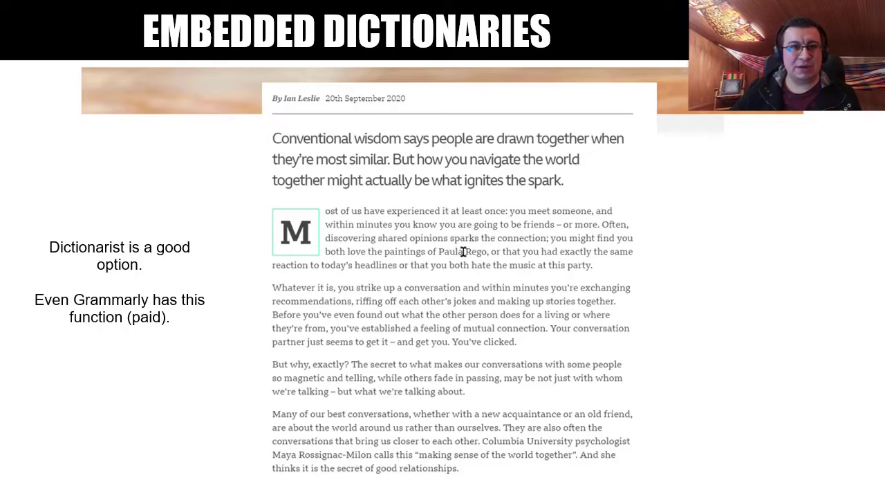
# Step: Look up 'strike' in the article to show its Dictionarist definition popup
pyautogui.doubleClick(366, 288)
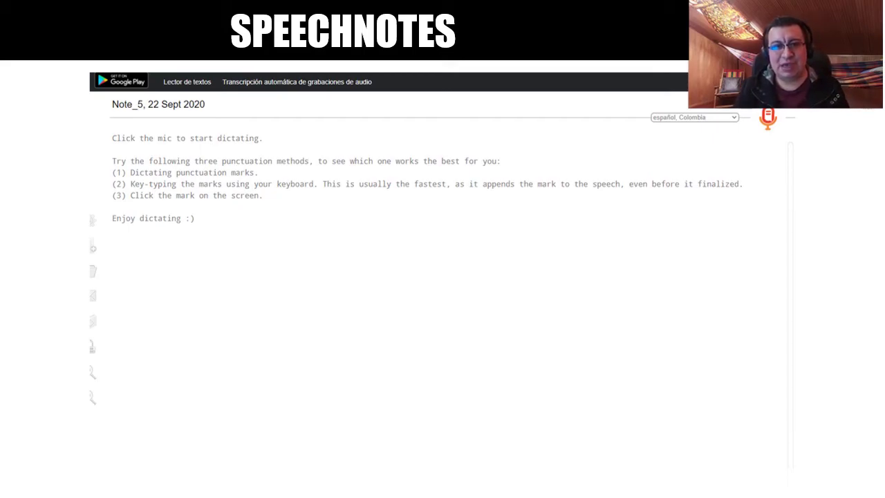
# Step: Switch the Speechnotes dictation language from español, Colombia to English, US
pyautogui.click(732, 117)
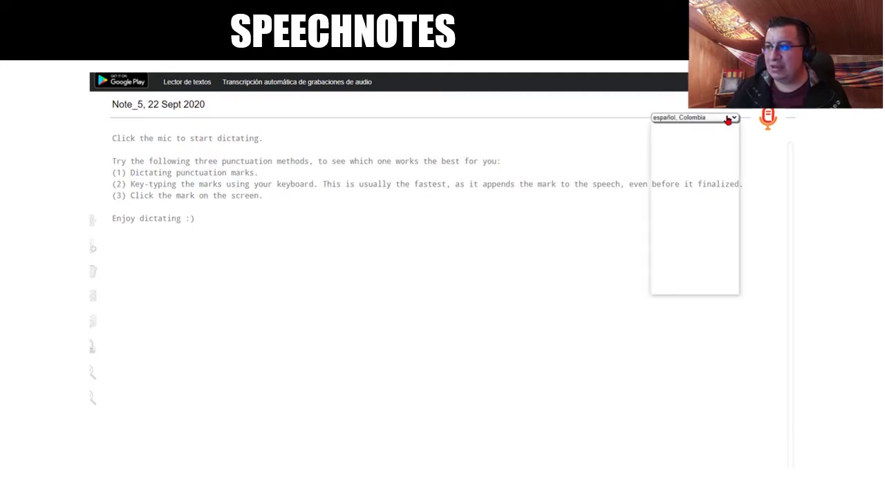
pyautogui.moveTo(736, 148)
pyautogui.mouseDown()
pyautogui.moveTo(737, 249)
pyautogui.moveTo(736, 159)
pyautogui.mouseUp()
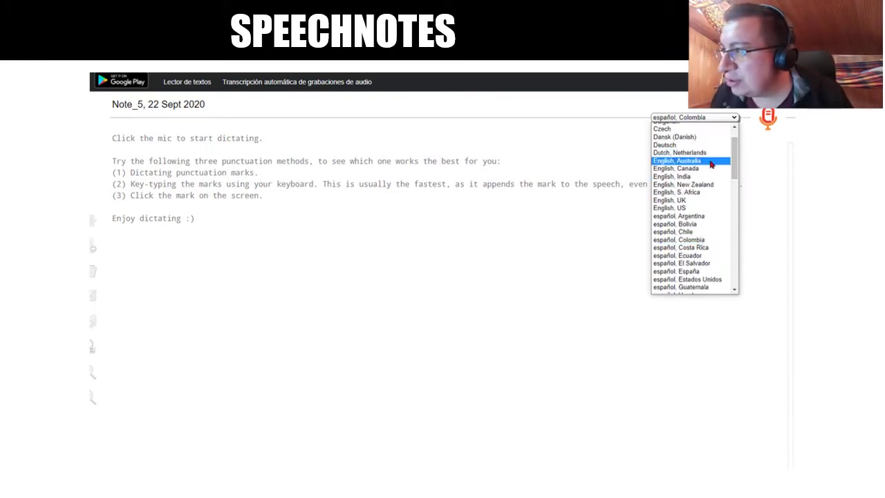
pyautogui.click(705, 207)
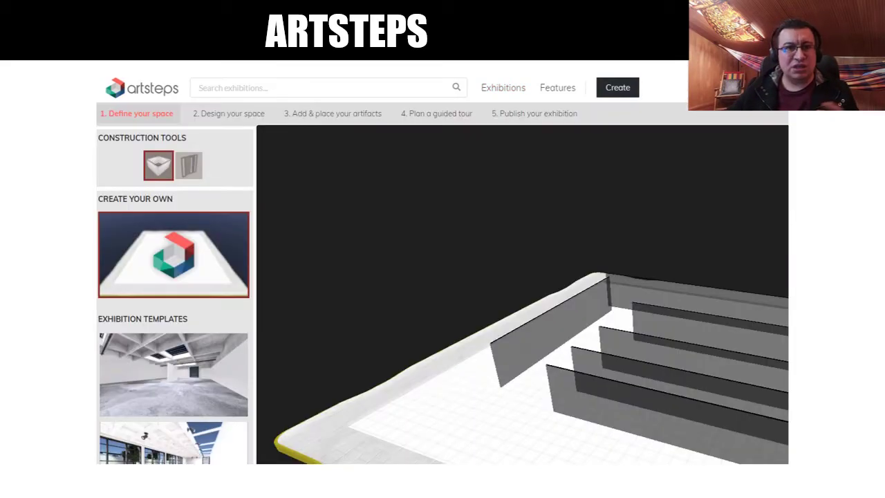
# Step: Draw two connected walls on the Artsteps exhibition floor
pyautogui.moveTo(525, 446); pyautogui.dragTo(467, 415)
pyautogui.moveTo(518, 439); pyautogui.dragTo(553, 413)
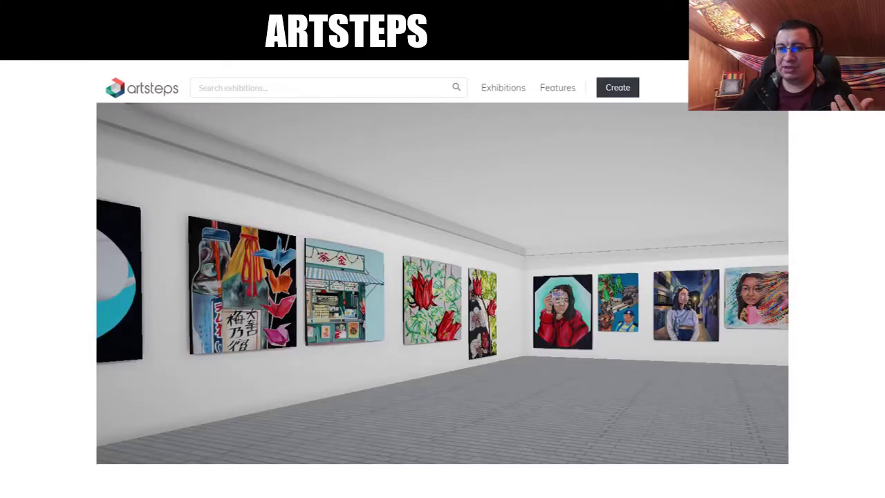
# Step: Walk through the Sha Tin College exhibition past the back-wall portraits toward the Gallery 2 doorway
pyautogui.click(672, 376)
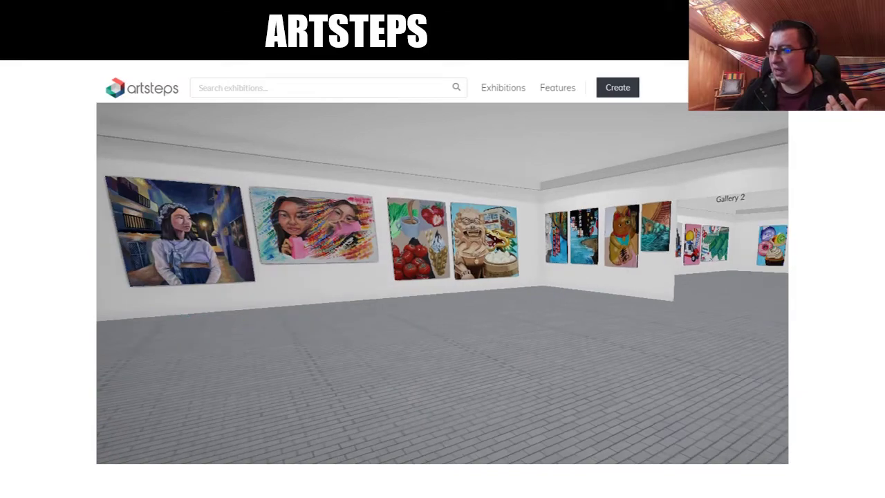
pyautogui.scroll(-3, 442, 277)
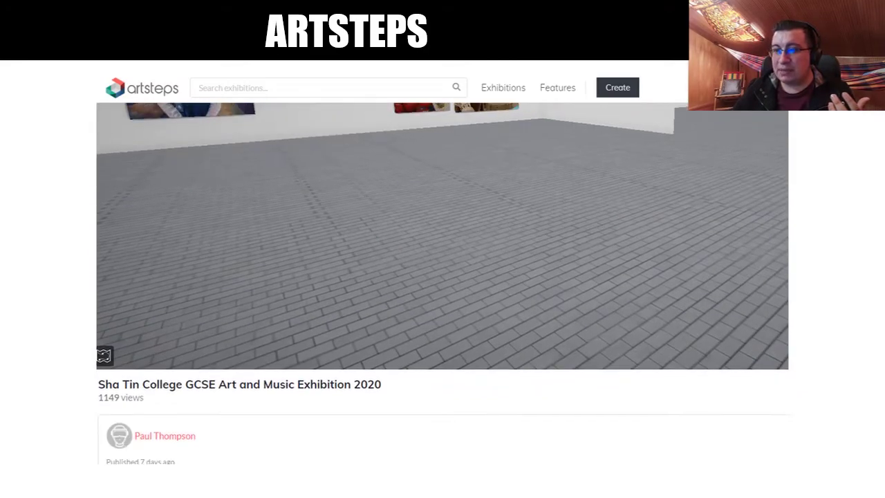
pyautogui.scroll(1, 442, 277)
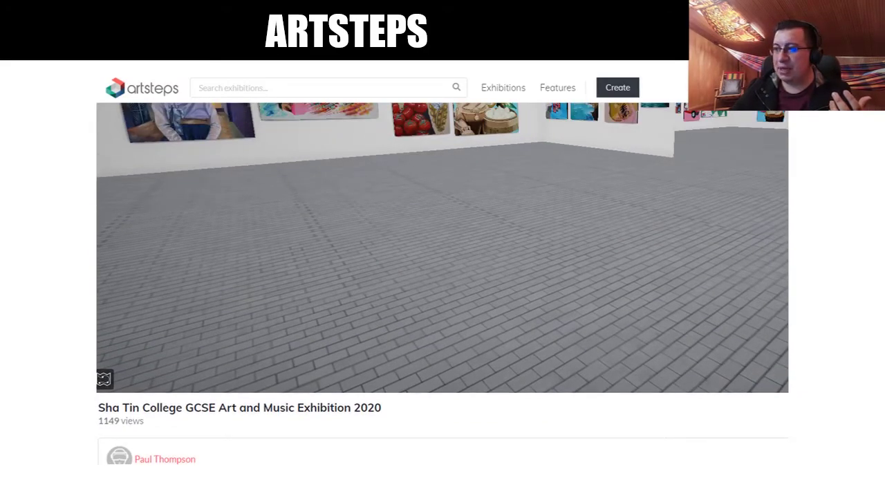
pyautogui.scroll(3, 754, 263)
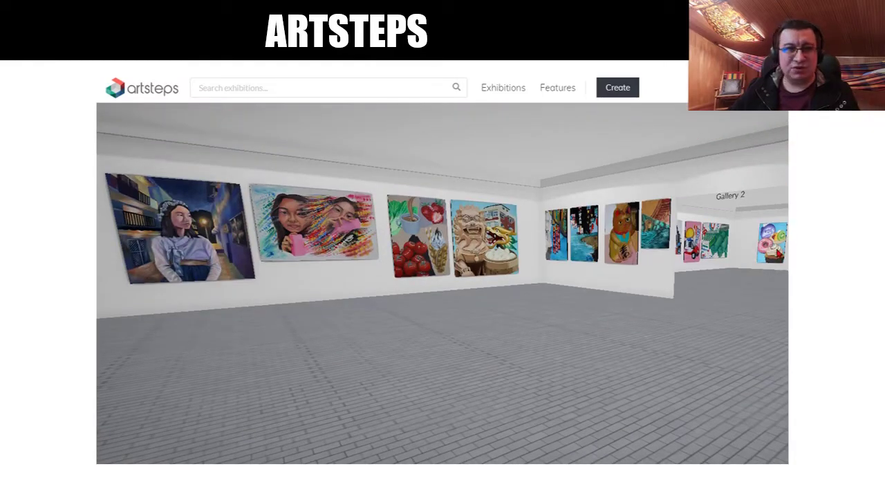
pyautogui.click(739, 294)
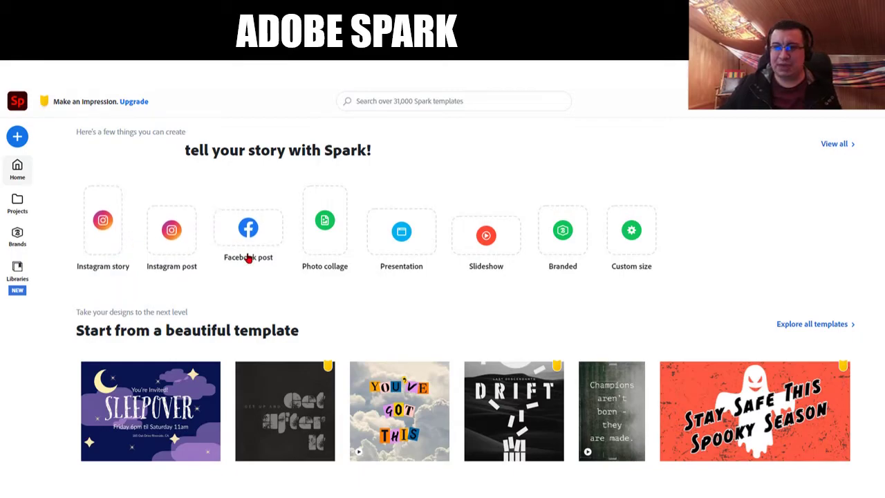
# Step: Look over Your recent projects on the Spark home page, then preview the Sleepover template
pyautogui.scroll(-1, 252, 260)
pyautogui.scroll(-2, 256, 276)
pyautogui.scroll(1, 269, 294)
pyautogui.scroll(-1, 283, 310)
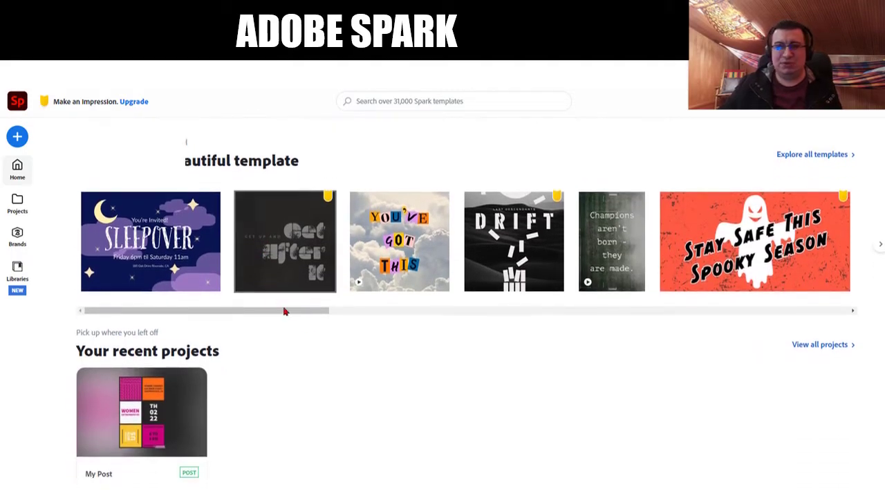
pyautogui.scroll(3, 521, 339)
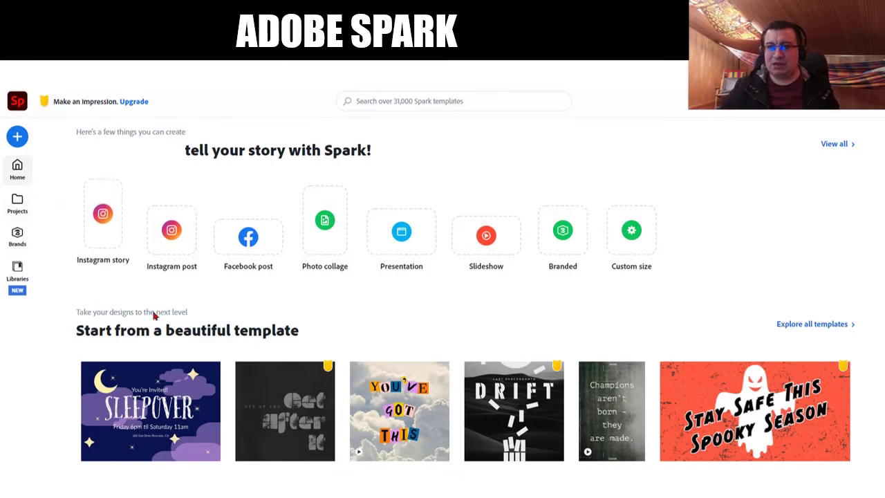
pyautogui.click(196, 394)
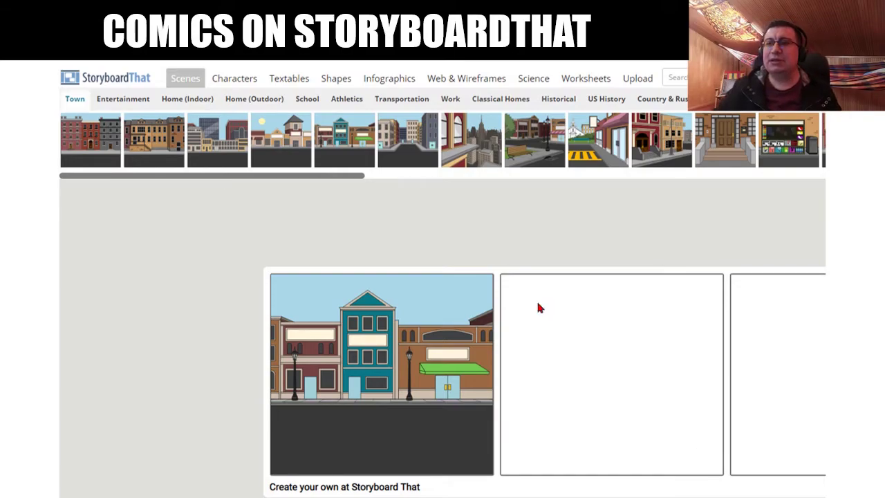
# Step: Place the red-dress woman from the Adults characters into the first panel's street scene
pyautogui.click(236, 80)
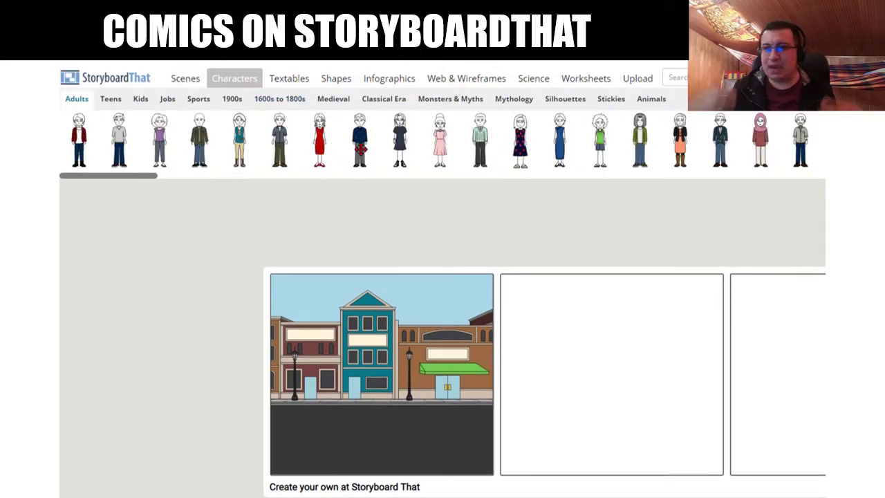
pyautogui.moveTo(360, 146); pyautogui.dragTo(365, 208)
pyautogui.moveTo(369, 293); pyautogui.dragTo(380, 307)
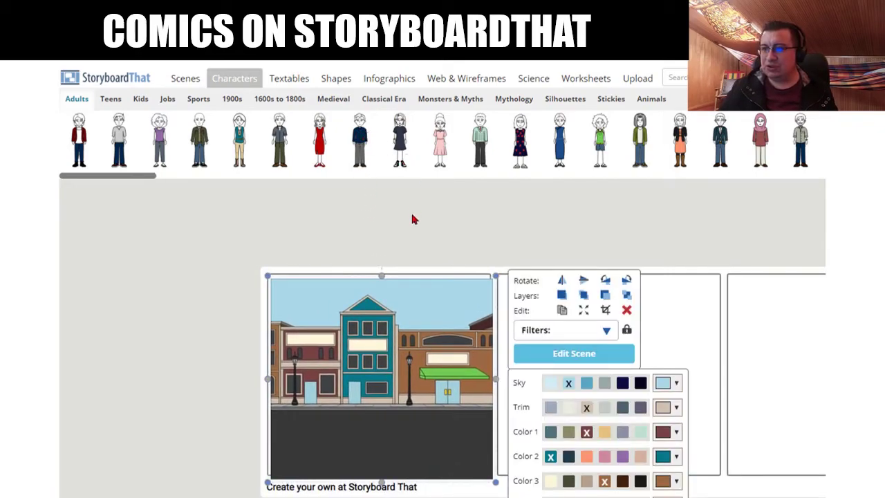
pyautogui.moveTo(337, 155); pyautogui.dragTo(322, 423)
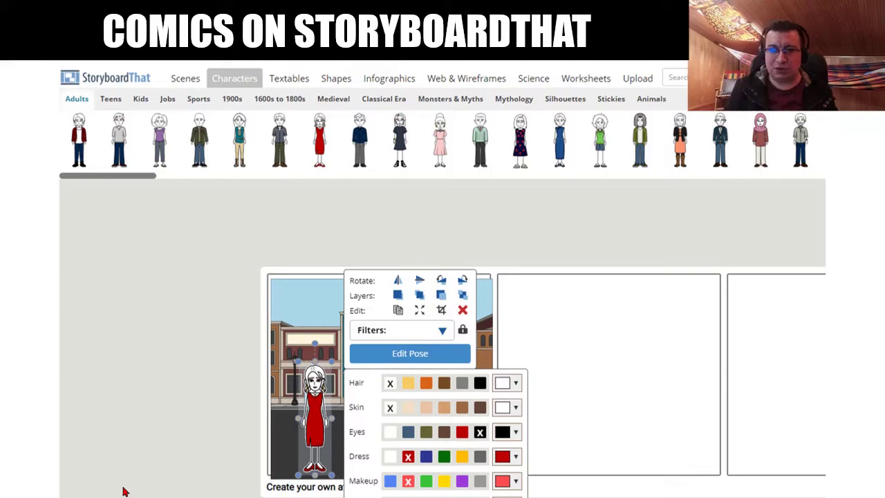
# Step: Pose the woman with a new expression, left arm folded, right hand at her chin, new legs, facing left
pyautogui.click(401, 363)
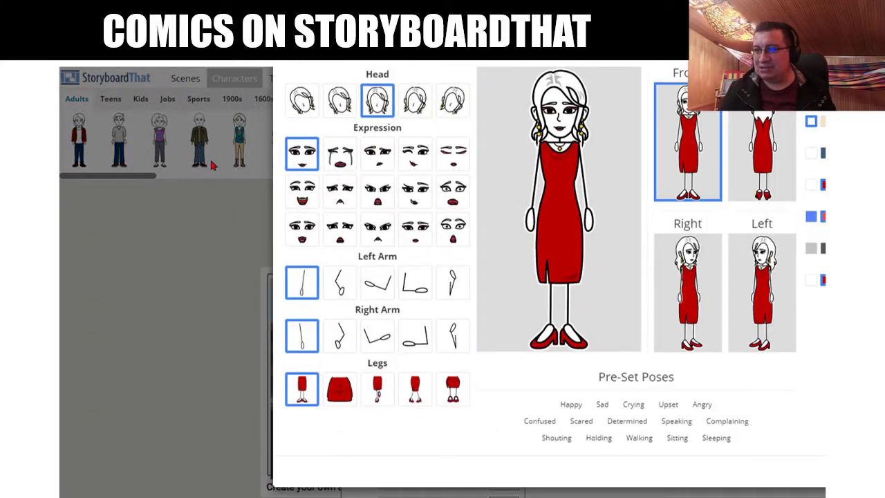
pyautogui.click(340, 191)
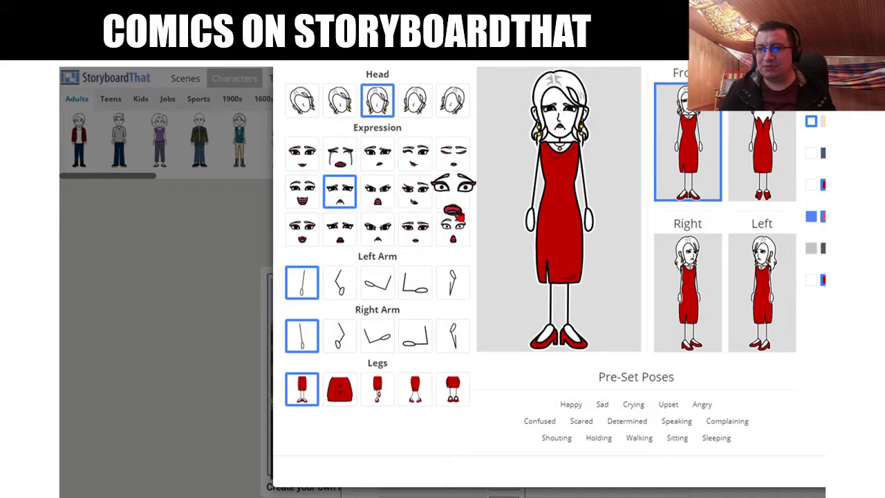
pyautogui.click(426, 239)
pyautogui.click(428, 293)
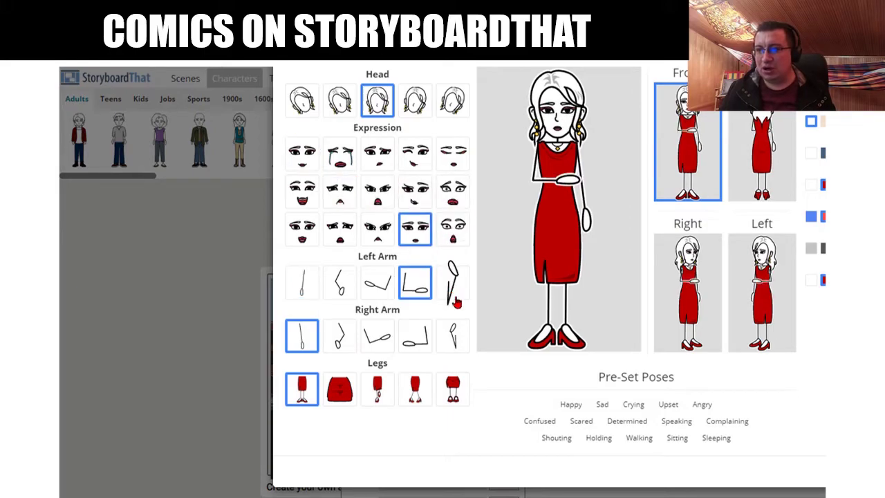
pyautogui.click(453, 335)
pyautogui.click(453, 389)
pyautogui.click(416, 396)
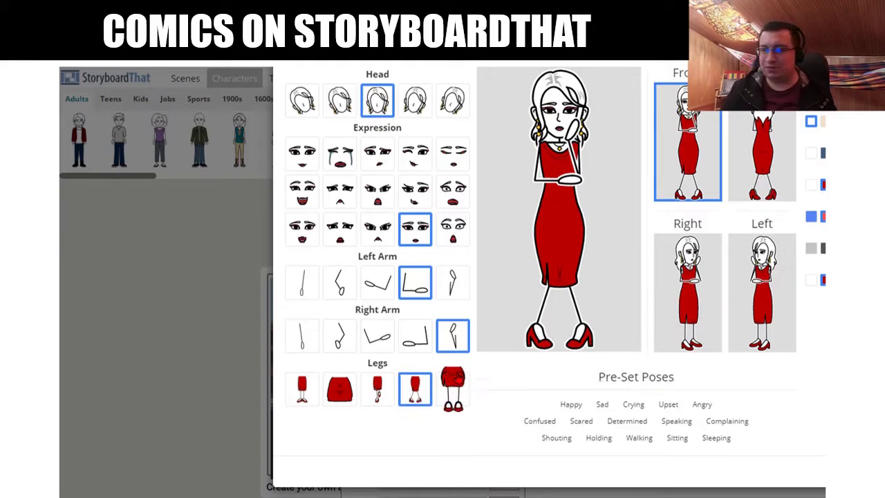
pyautogui.click(767, 300)
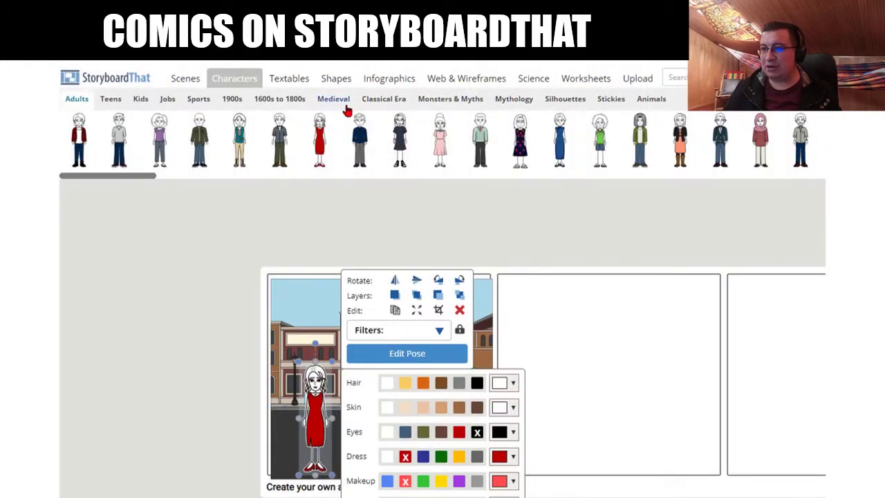
# Step: Browse the Medieval to Mythology character tabs, then place and enlarge a Silhouettes crowd in panel two
pyautogui.click(344, 104)
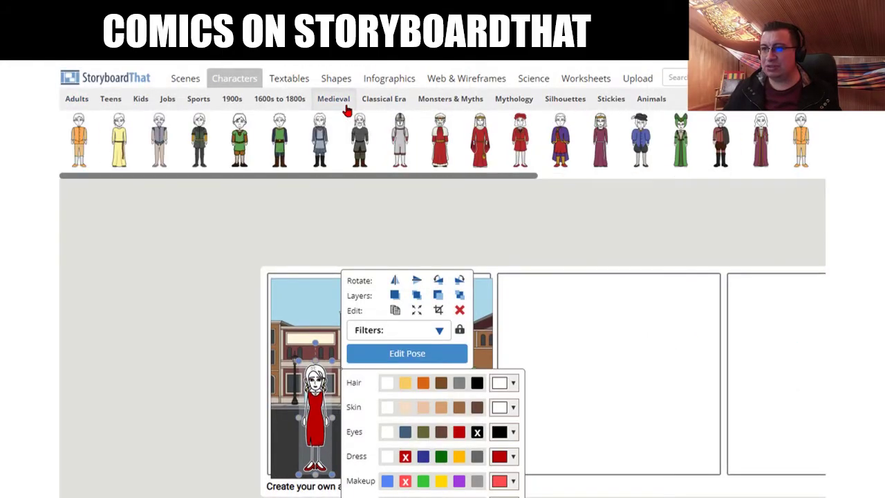
pyautogui.click(399, 104)
pyautogui.click(446, 104)
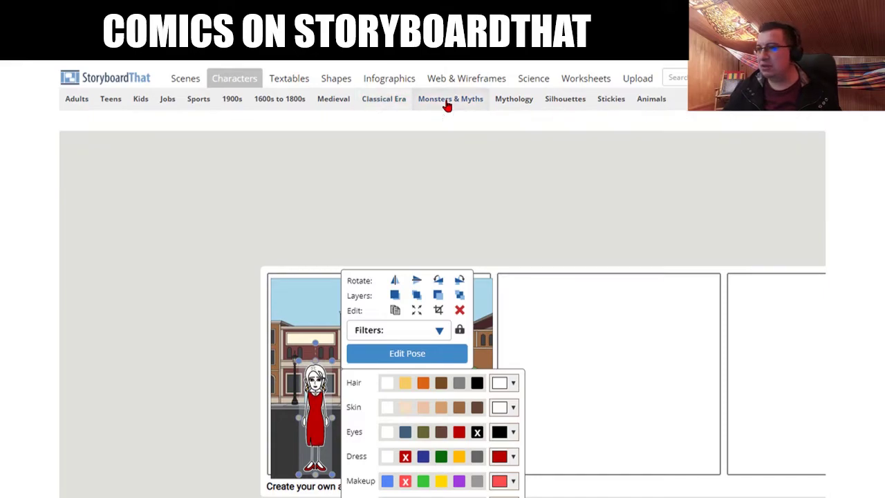
pyautogui.click(519, 101)
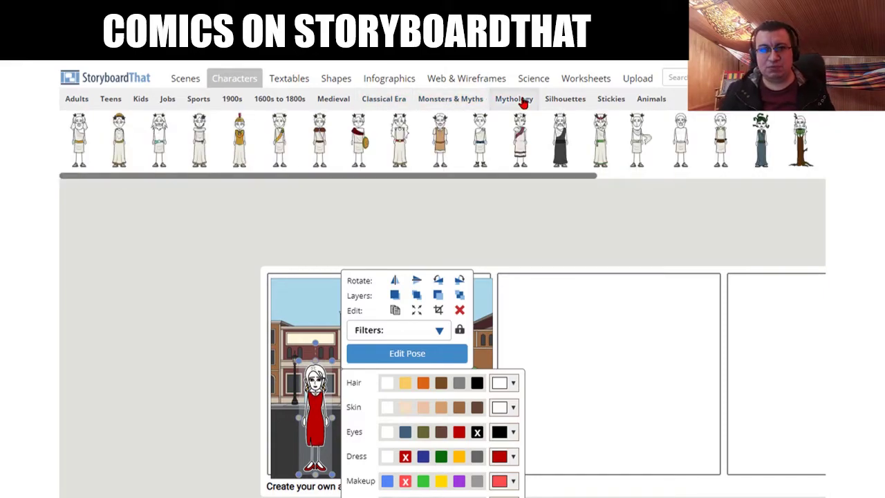
pyautogui.click(562, 104)
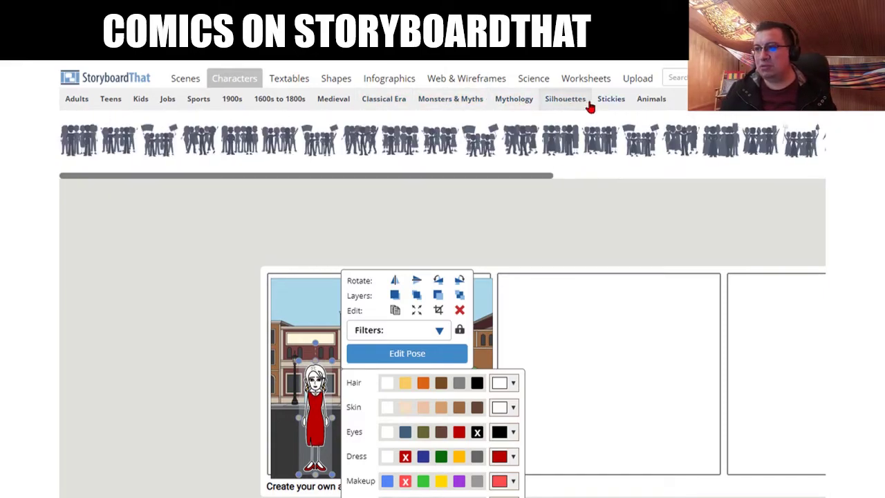
pyautogui.moveTo(604, 140); pyautogui.dragTo(593, 423)
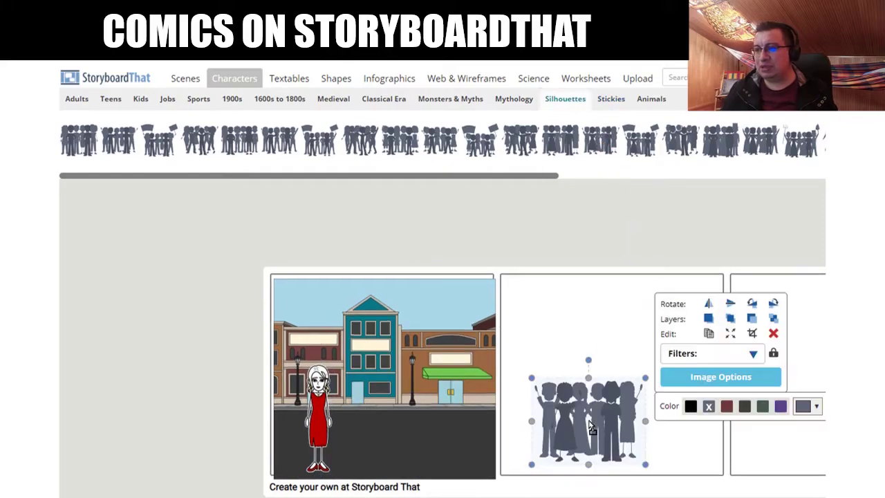
pyautogui.moveTo(644, 378); pyautogui.dragTo(698, 333)
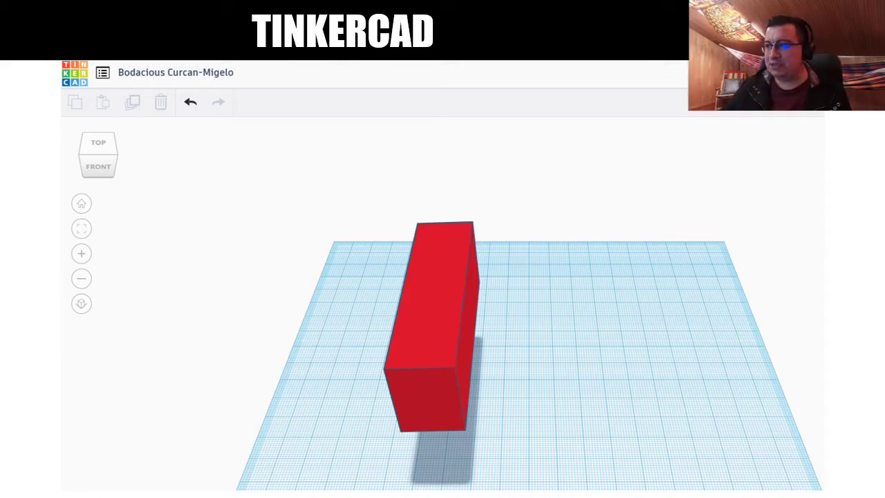
# Step: Add a sphere to the workplane, then clear the selection in the Fantastic Maimu design
pyautogui.moveTo(802, 341); pyautogui.dragTo(453, 342)
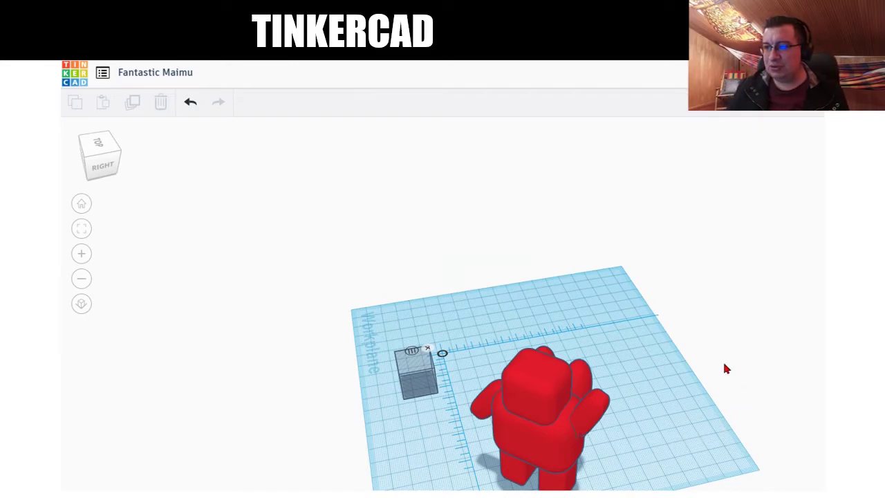
pyautogui.moveTo(640, 439); pyautogui.dragTo(678, 367)
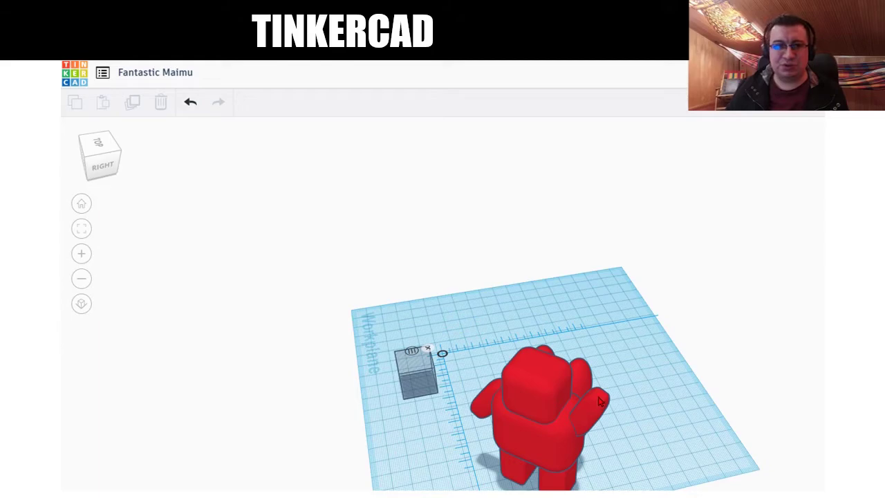